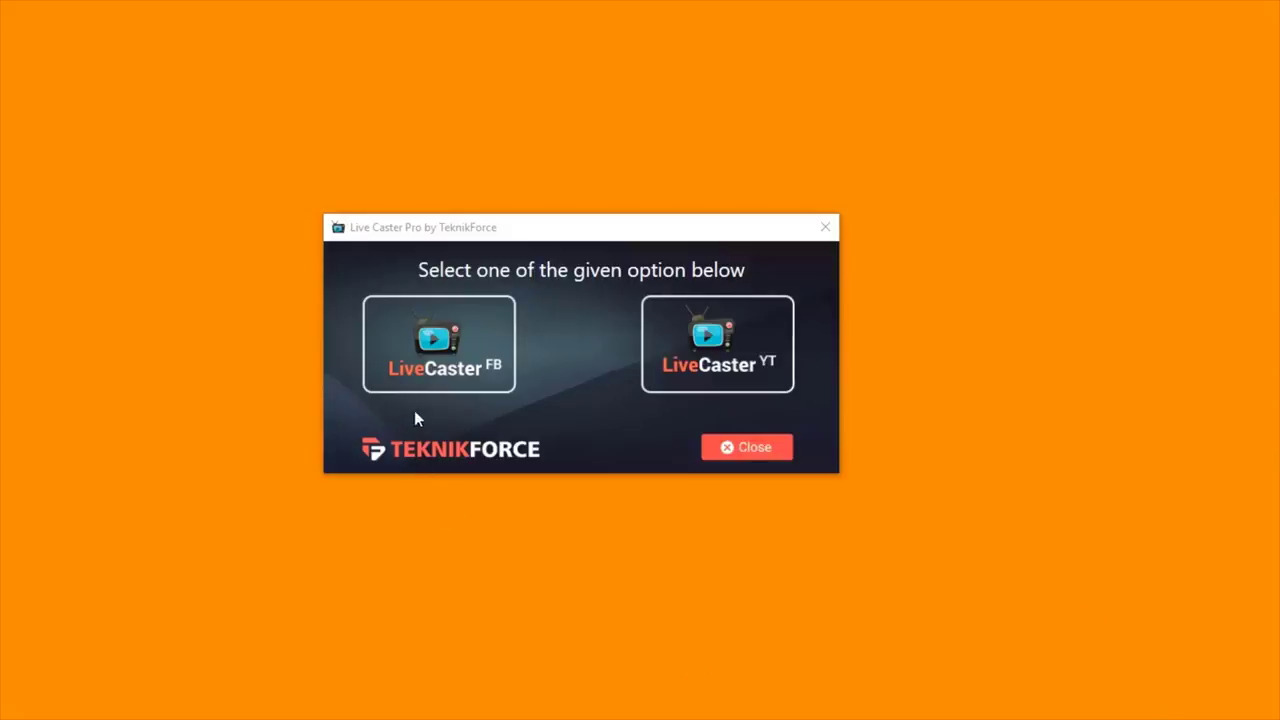
Start adding a new Facebook account from LiveCaster FB's Social Accounts, keeping Facebook as the type
{"action": "left_click", "coordinate": [437, 368]}
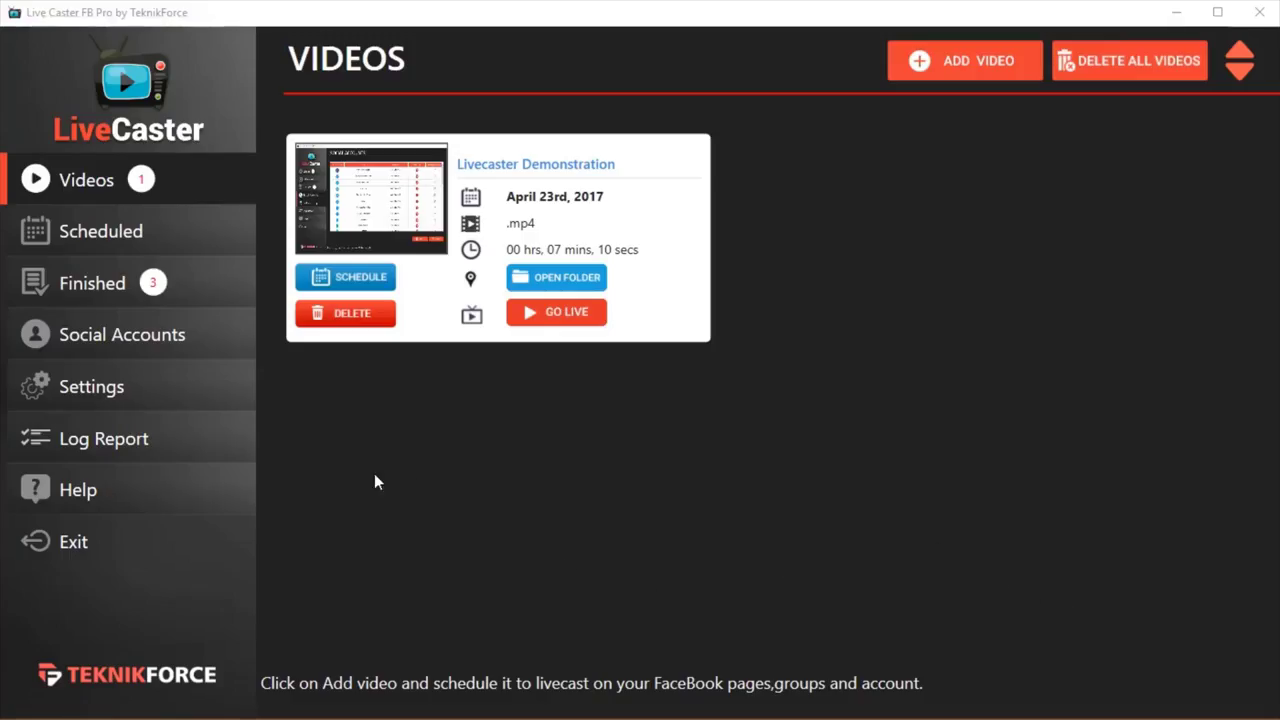
{"action": "left_click", "coordinate": [140, 338]}
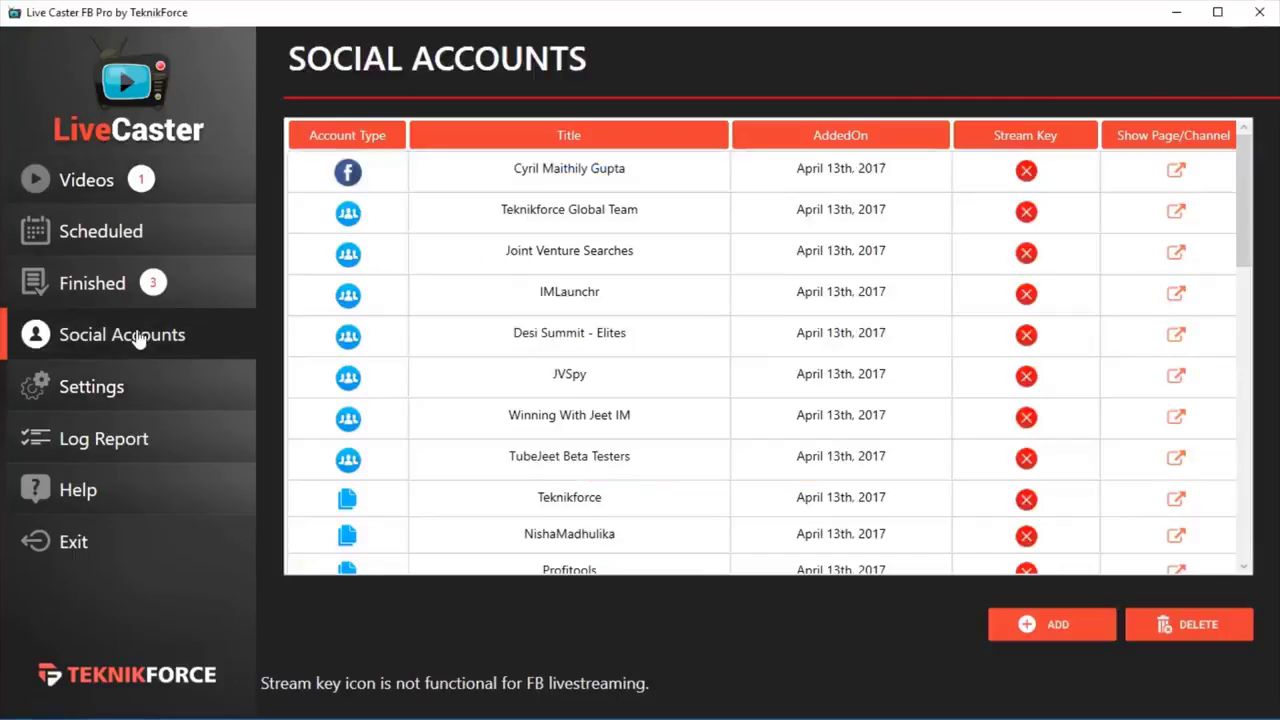
{"action": "left_click", "coordinate": [1104, 640]}
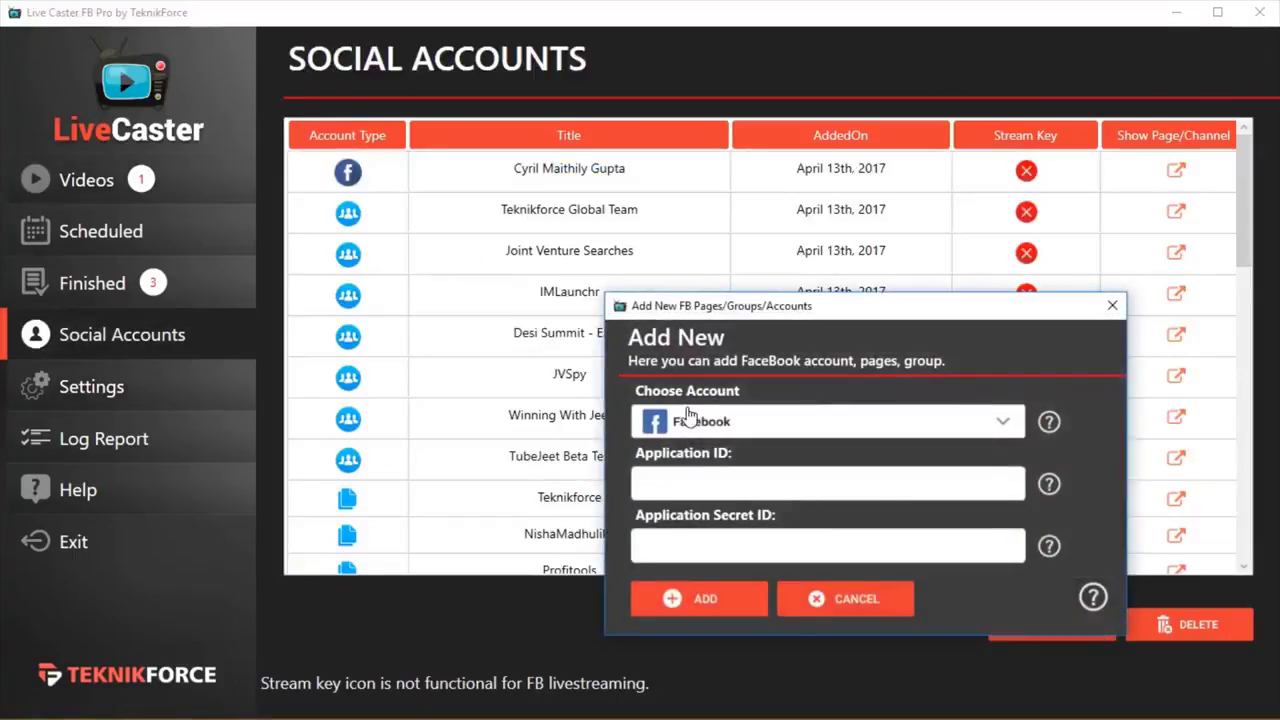
{"action": "left_click", "coordinate": [706, 428]}
{"action": "left_click", "coordinate": [712, 463]}
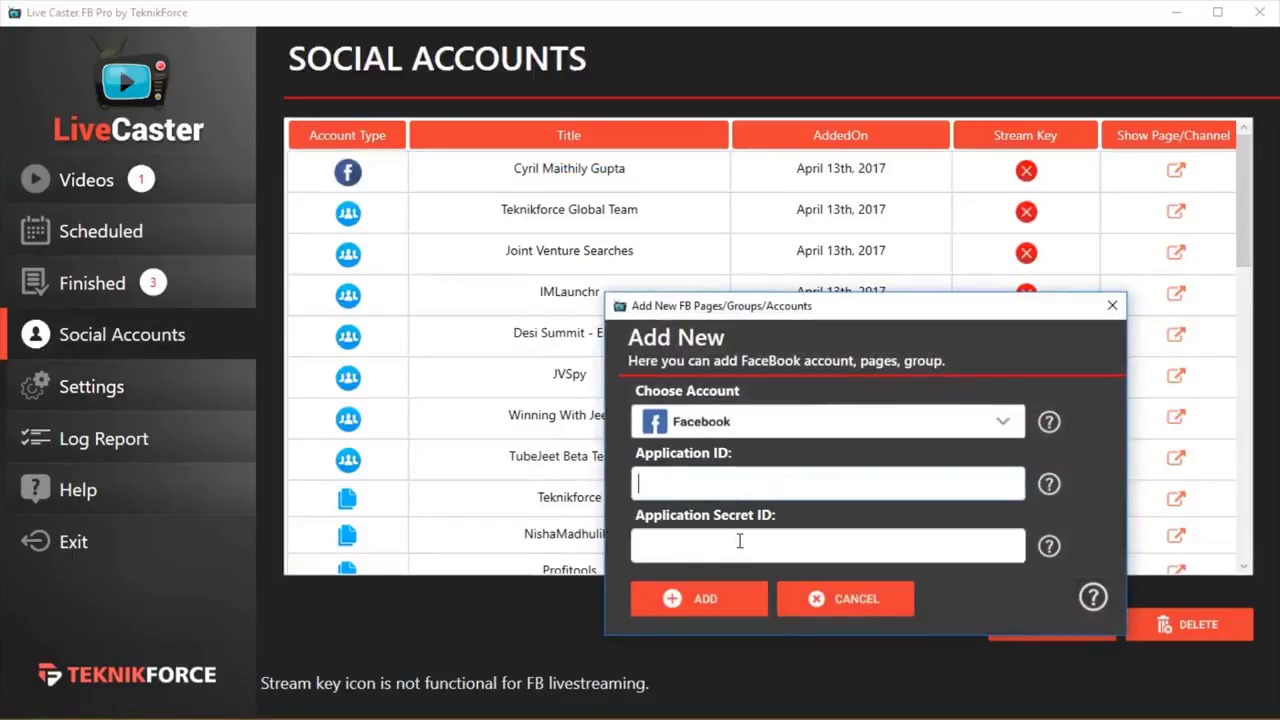
{"action": "left_click_drag", "start_coordinate": [740, 324], "coordinate": [669, 280]}
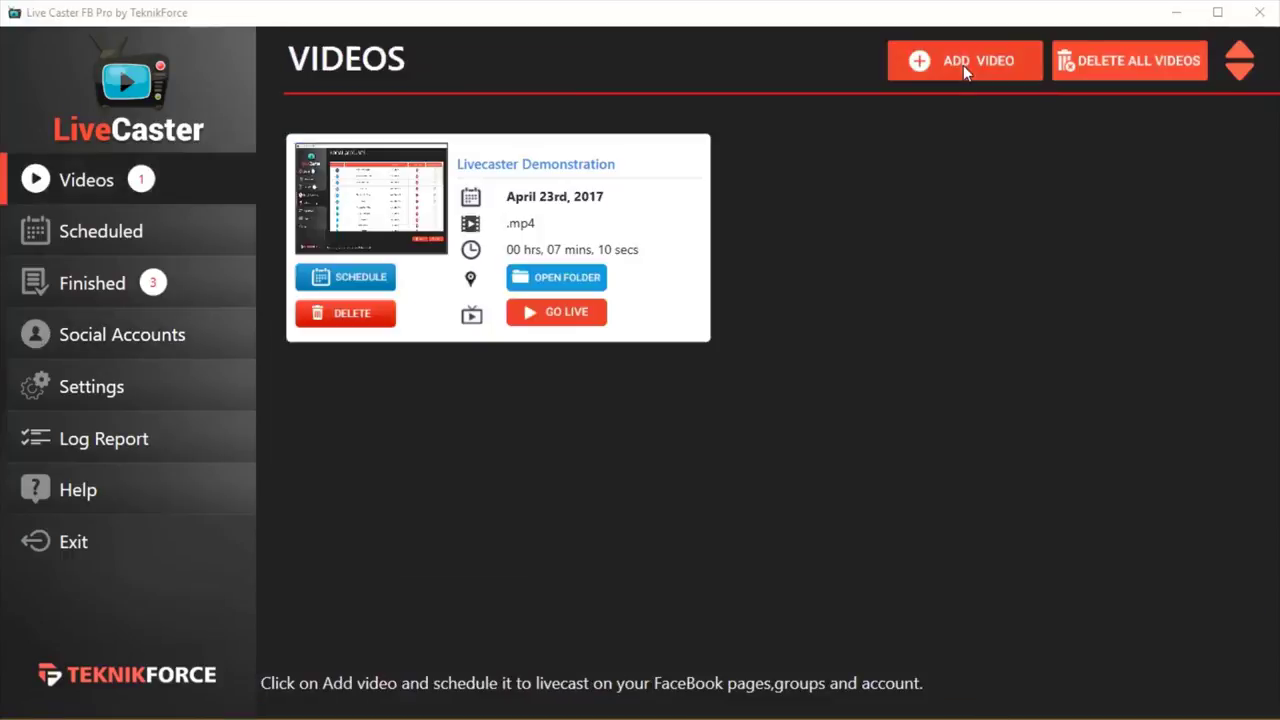
Add Pinflux 01.mp4 as a new video entry and save it
{"action": "left_click", "coordinate": [963, 65]}
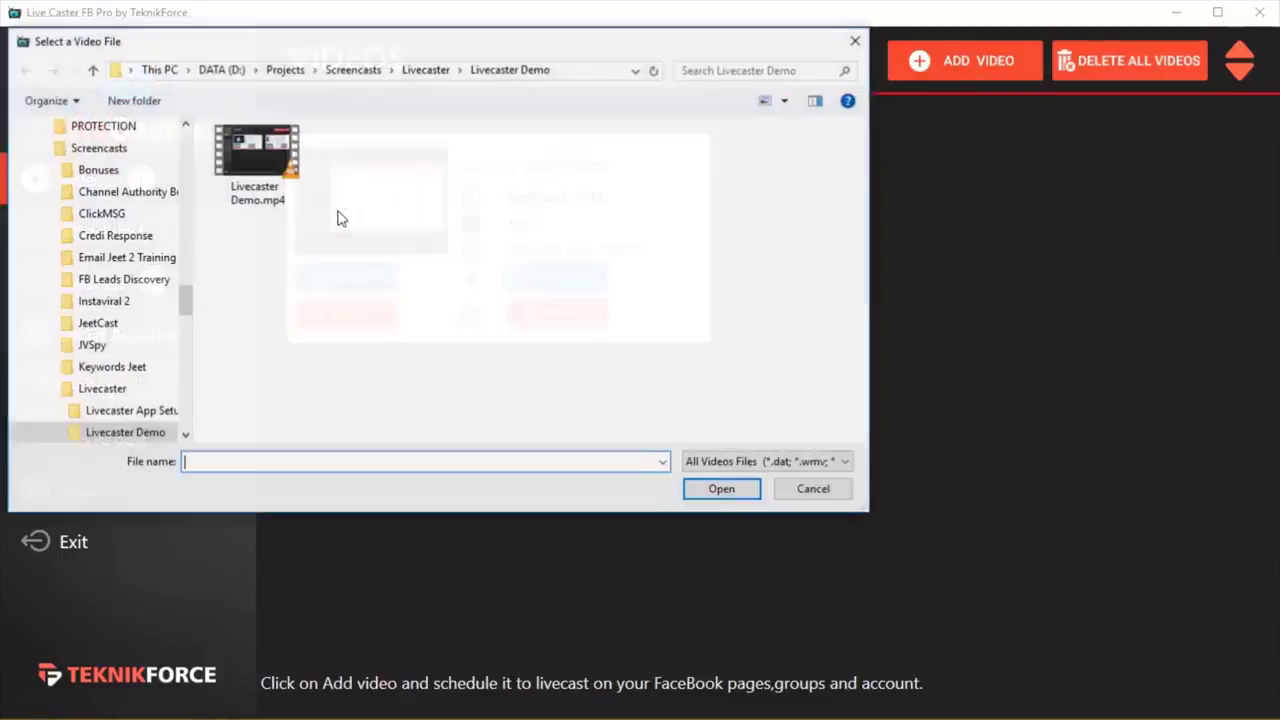
{"action": "left_click", "coordinate": [257, 166]}
{"action": "double_click", "coordinate": [257, 166]}
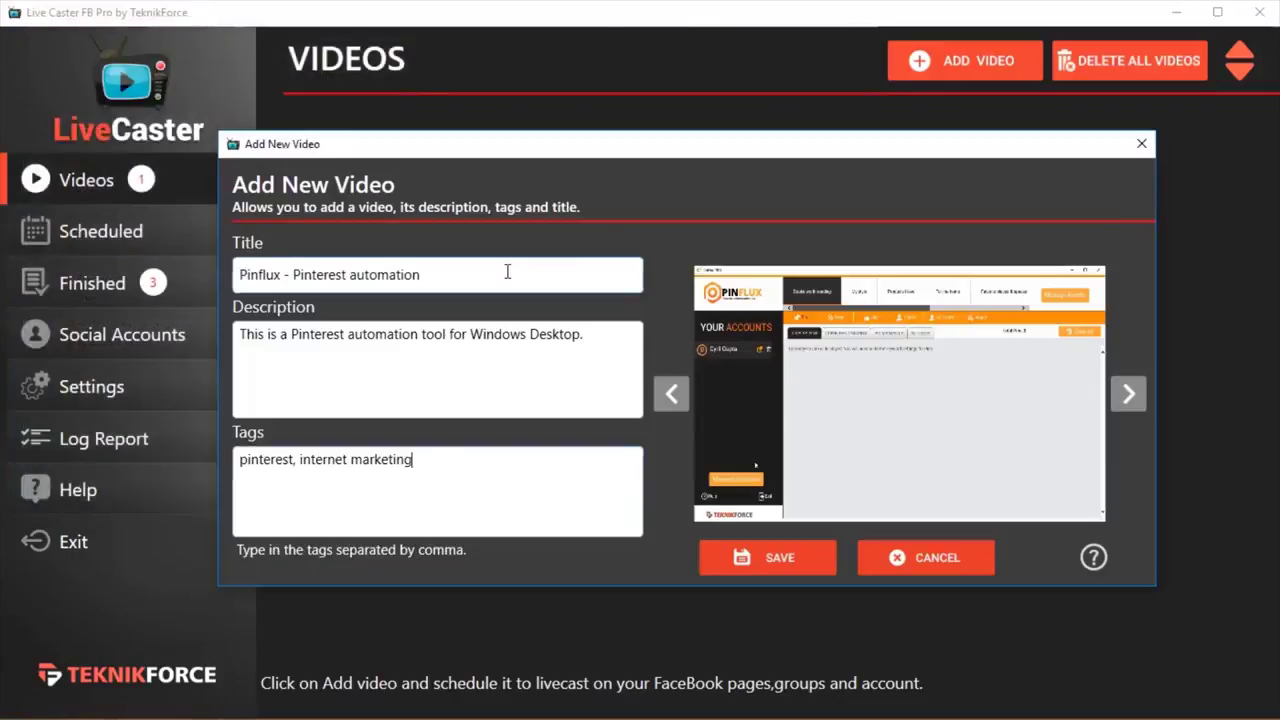
{"action": "left_click", "coordinate": [796, 570]}
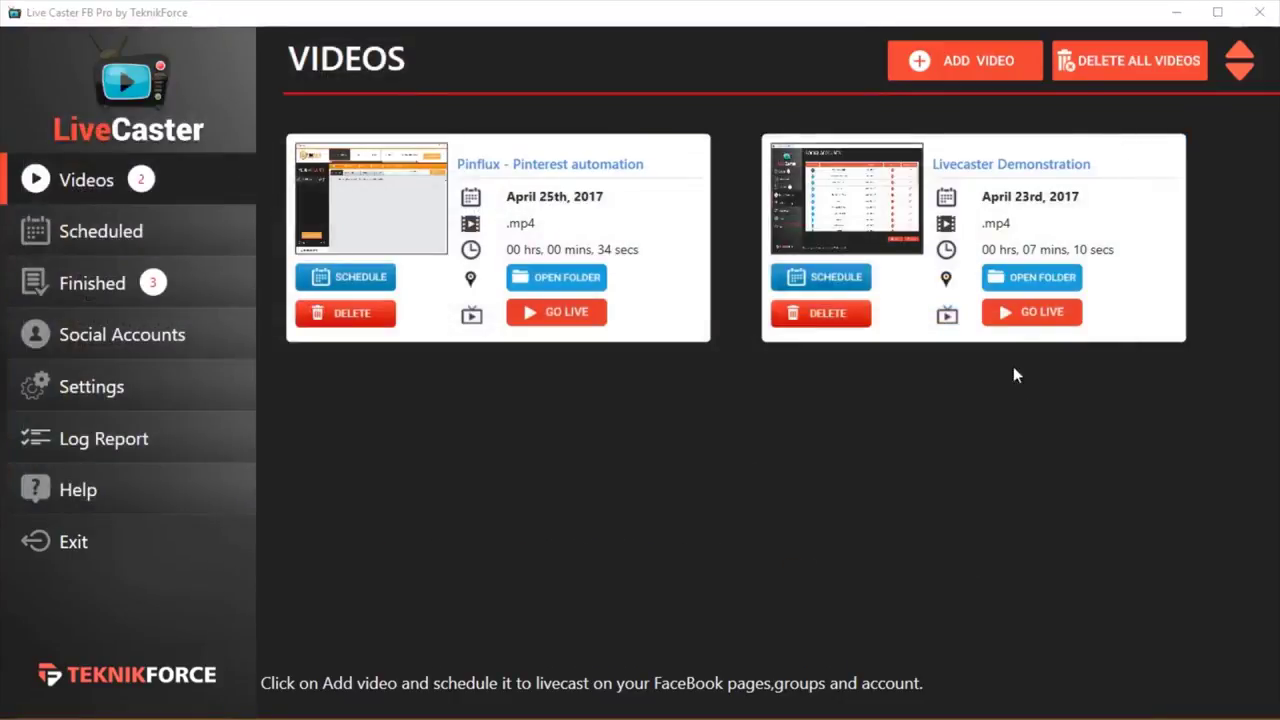
{"action": "left_click", "coordinate": [1027, 318]}
Broadcast Livecaster Demonstration live to the Teknikforce page under FB Pages, acknowledging the notice
{"action": "left_click_drag", "start_coordinate": [888, 289], "coordinate": [667, 193]}
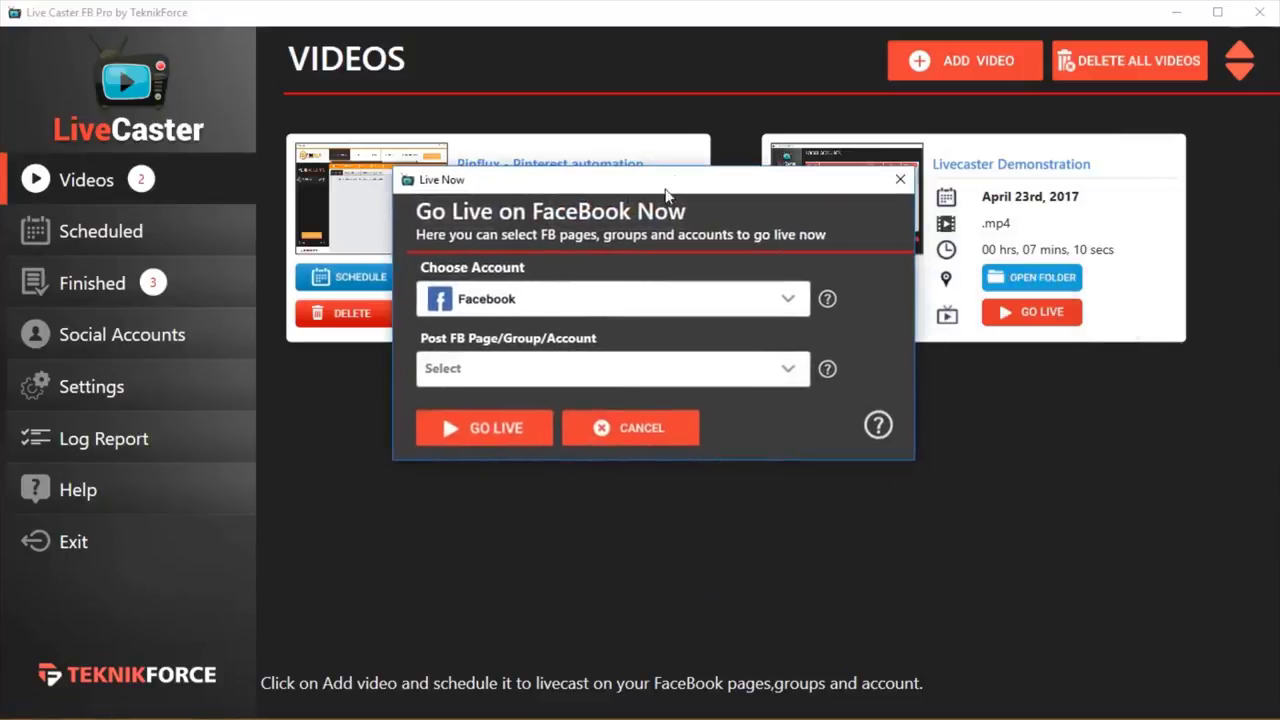
{"action": "left_click", "coordinate": [634, 316]}
{"action": "left_click", "coordinate": [490, 431]}
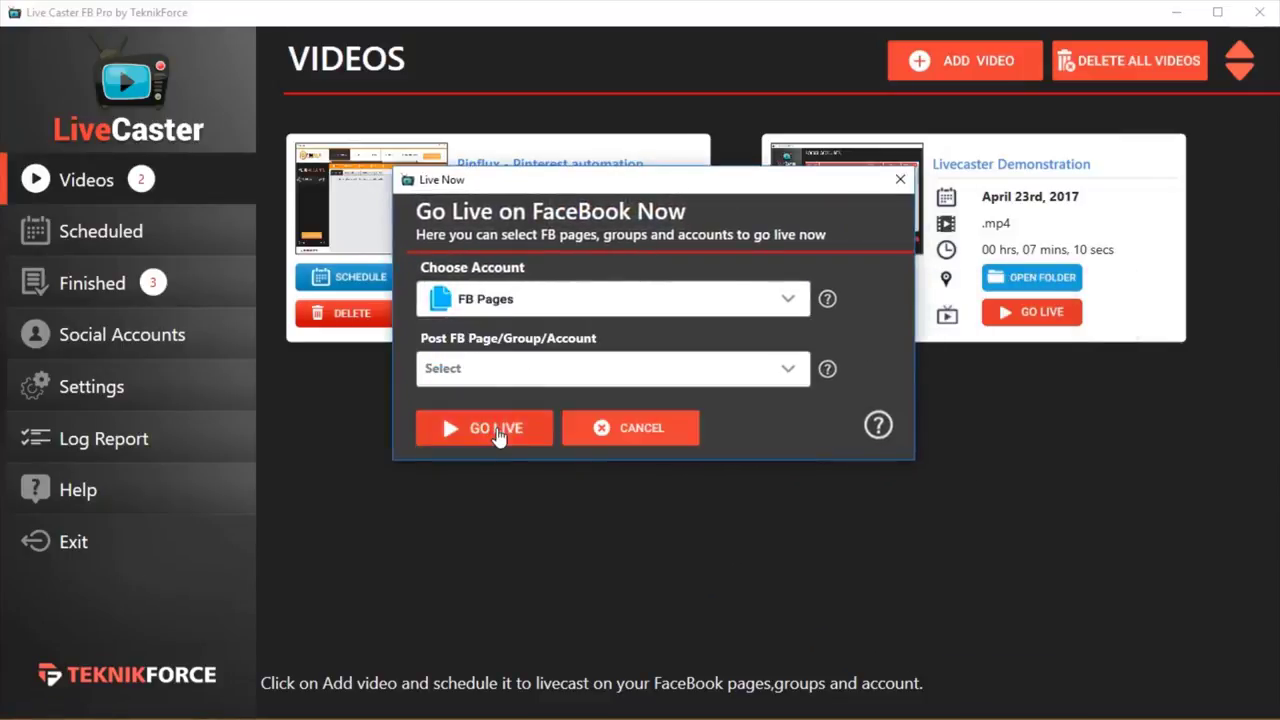
{"action": "left_click", "coordinate": [527, 372]}
{"action": "left_click", "coordinate": [495, 446]}
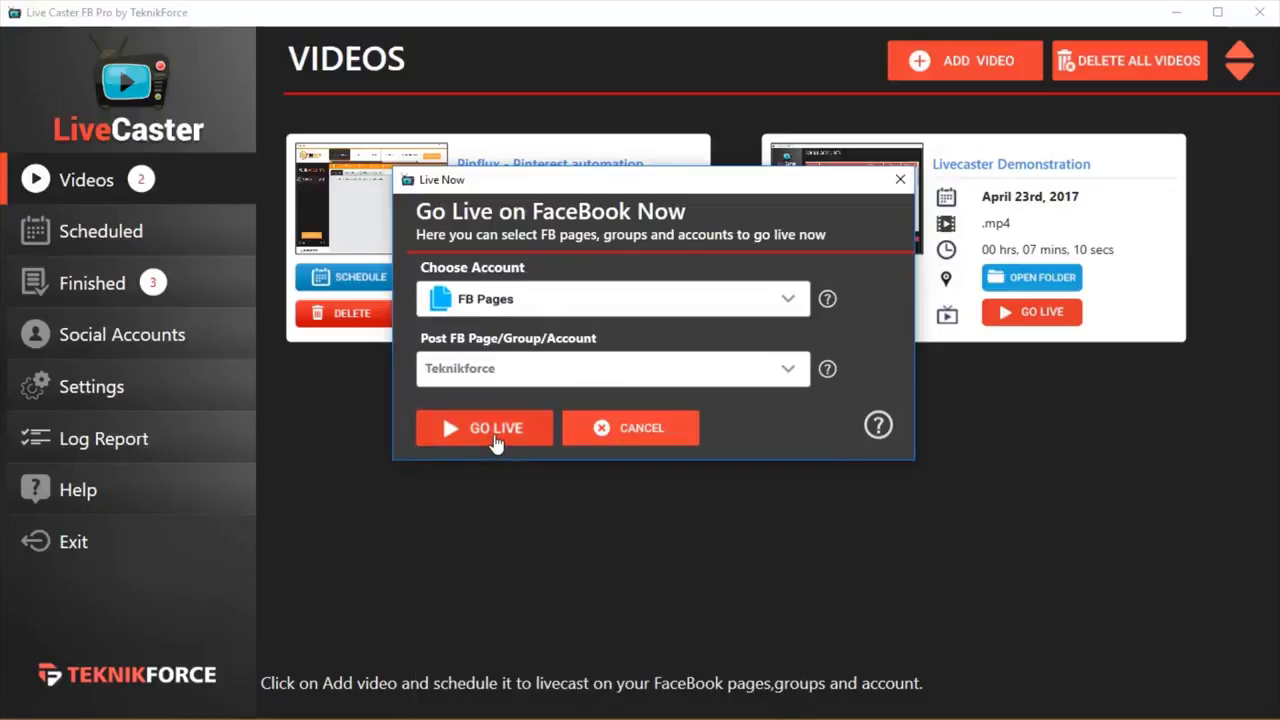
{"action": "left_click", "coordinate": [487, 428]}
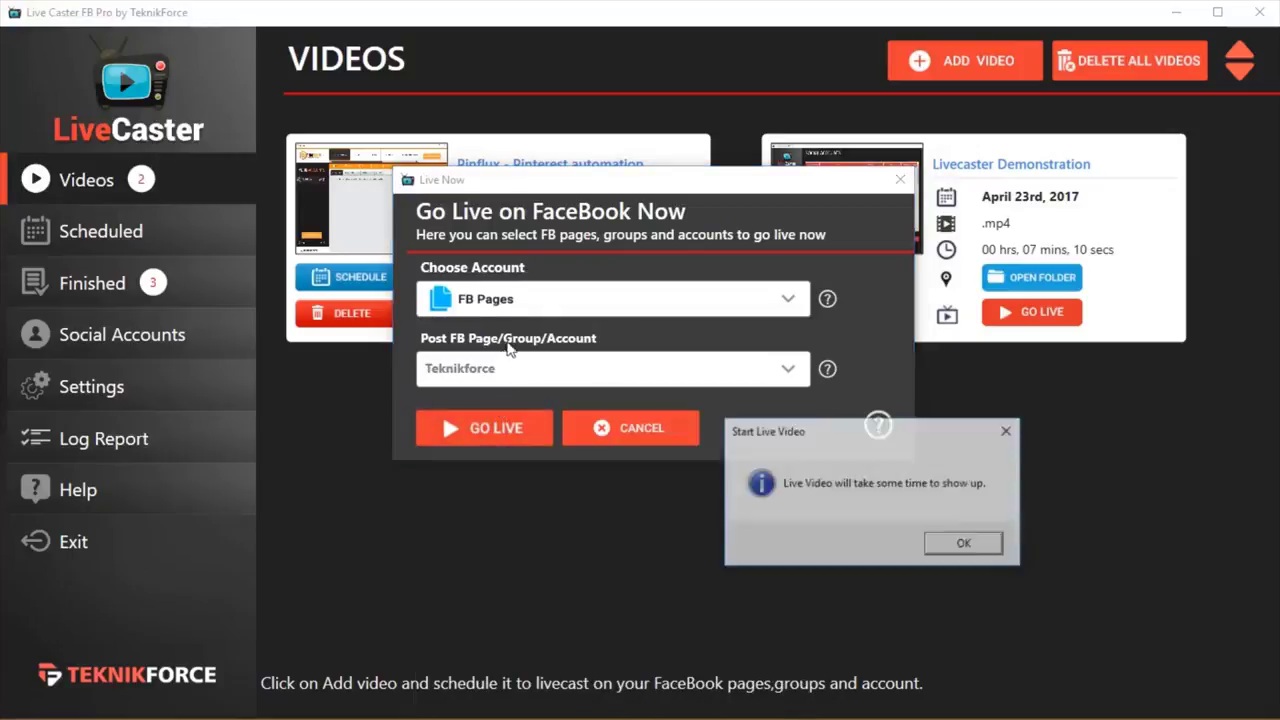
{"action": "left_click", "coordinate": [938, 546]}
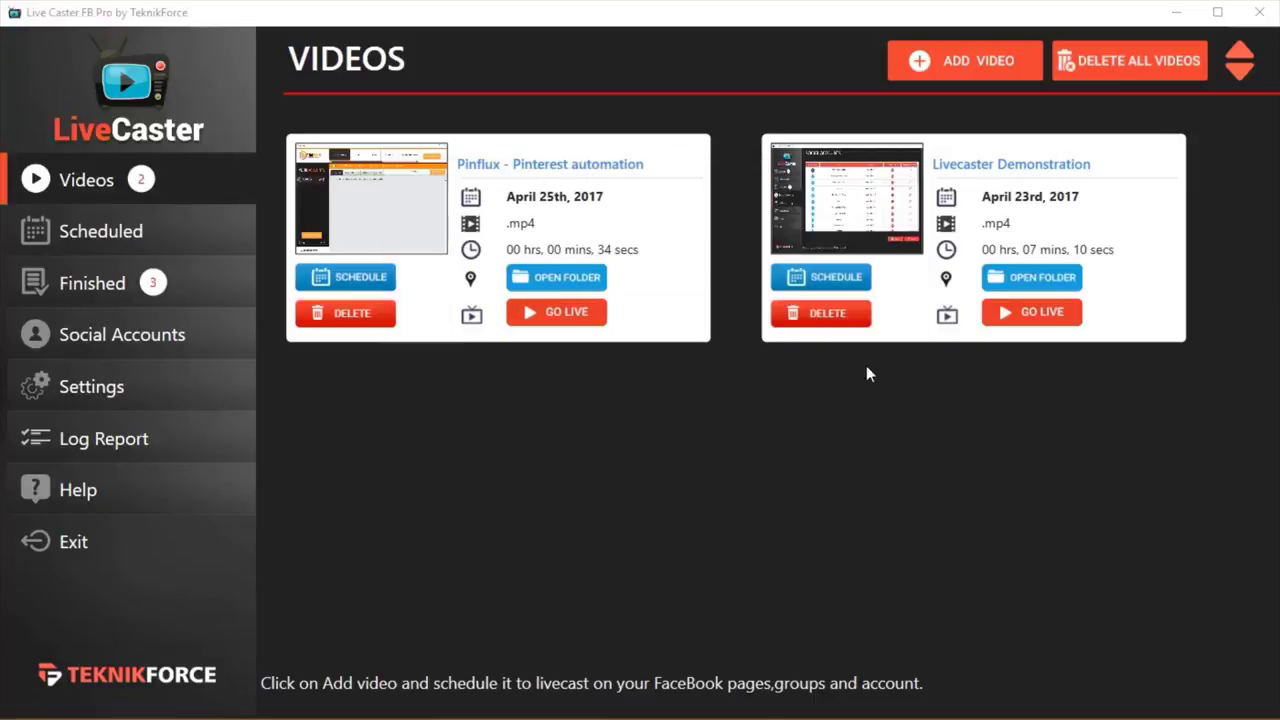
Schedule Livecaster Demonstration for the Teknikforce FB page on April 26, 12:00 AM
{"action": "left_click", "coordinate": [824, 278]}
{"action": "left_click", "coordinate": [340, 322]}
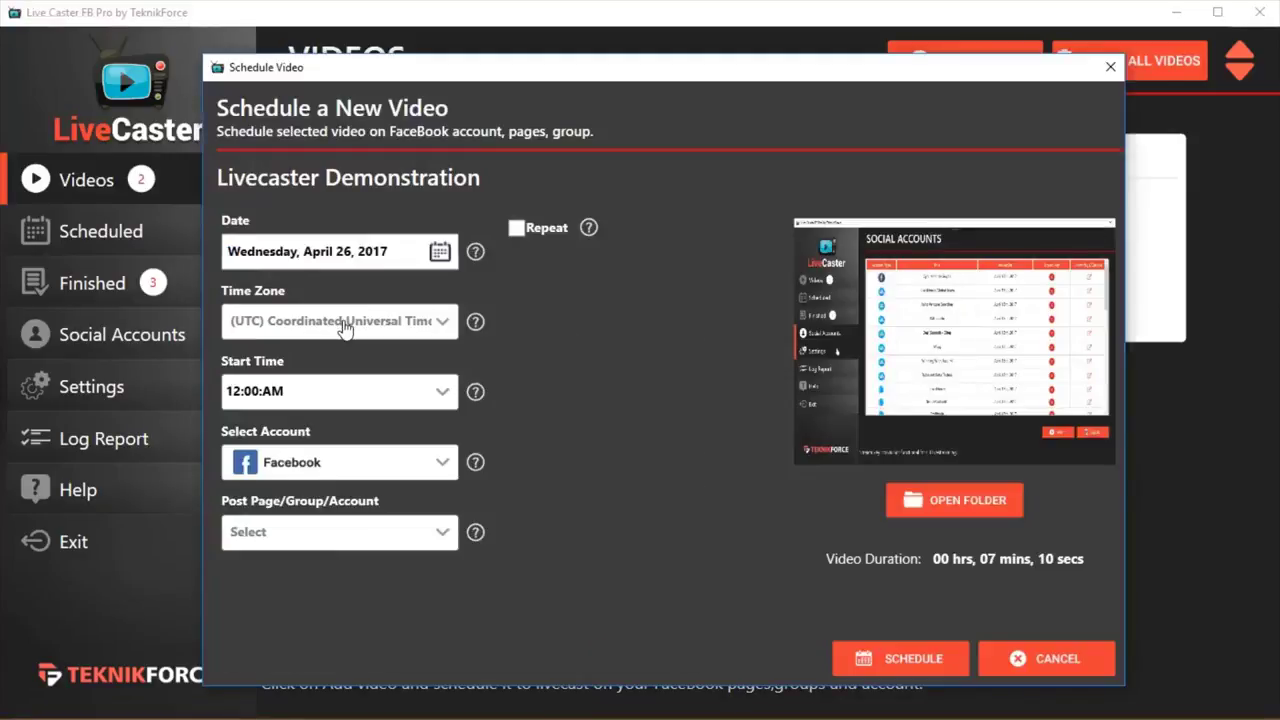
{"action": "left_click", "coordinate": [308, 404]}
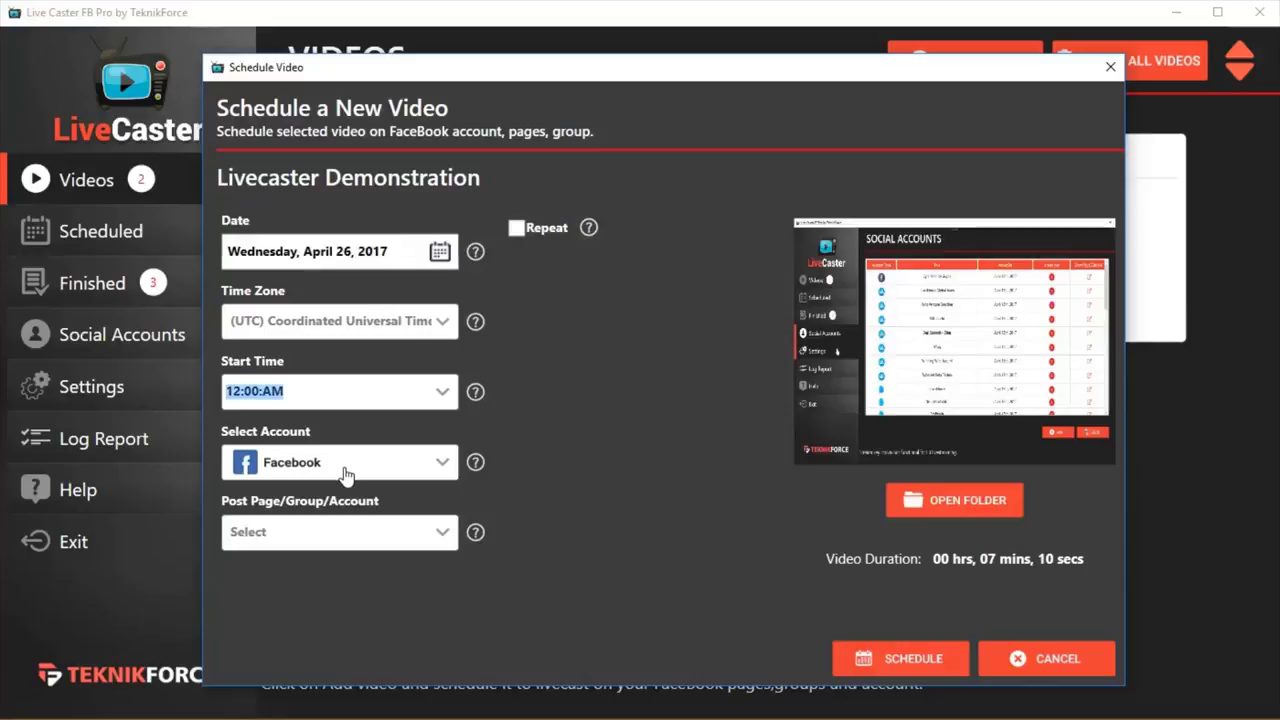
{"action": "left_click", "coordinate": [363, 531]}
{"action": "left_click", "coordinate": [368, 478]}
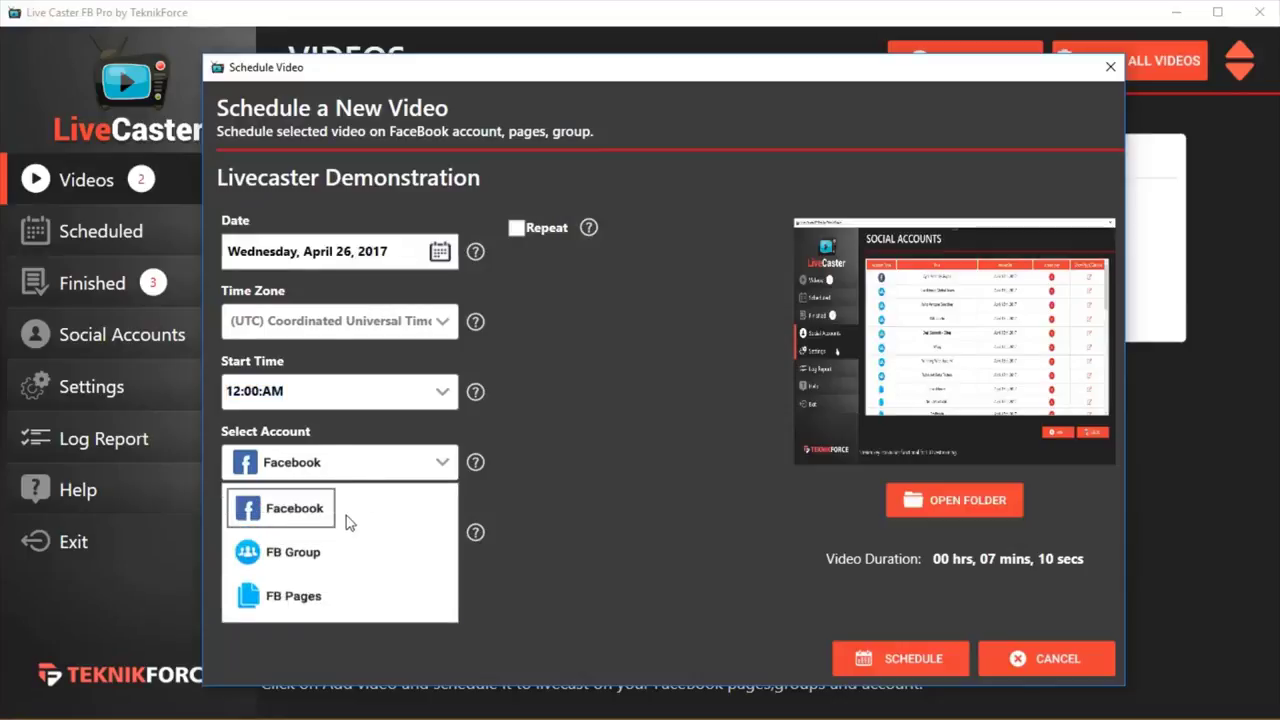
{"action": "left_click", "coordinate": [322, 595]}
{"action": "left_click", "coordinate": [331, 530]}
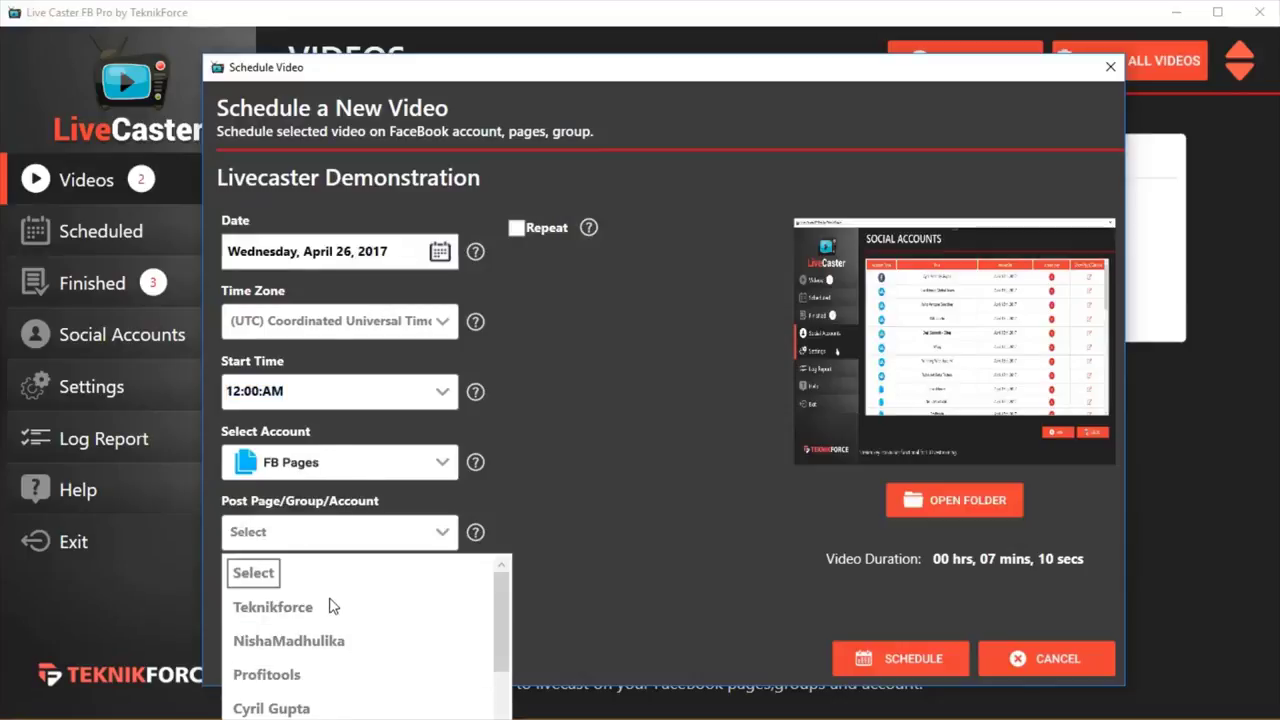
Review the Finished and Scheduled video lists, then return to the videos list
{"action": "left_click", "coordinate": [98, 292]}
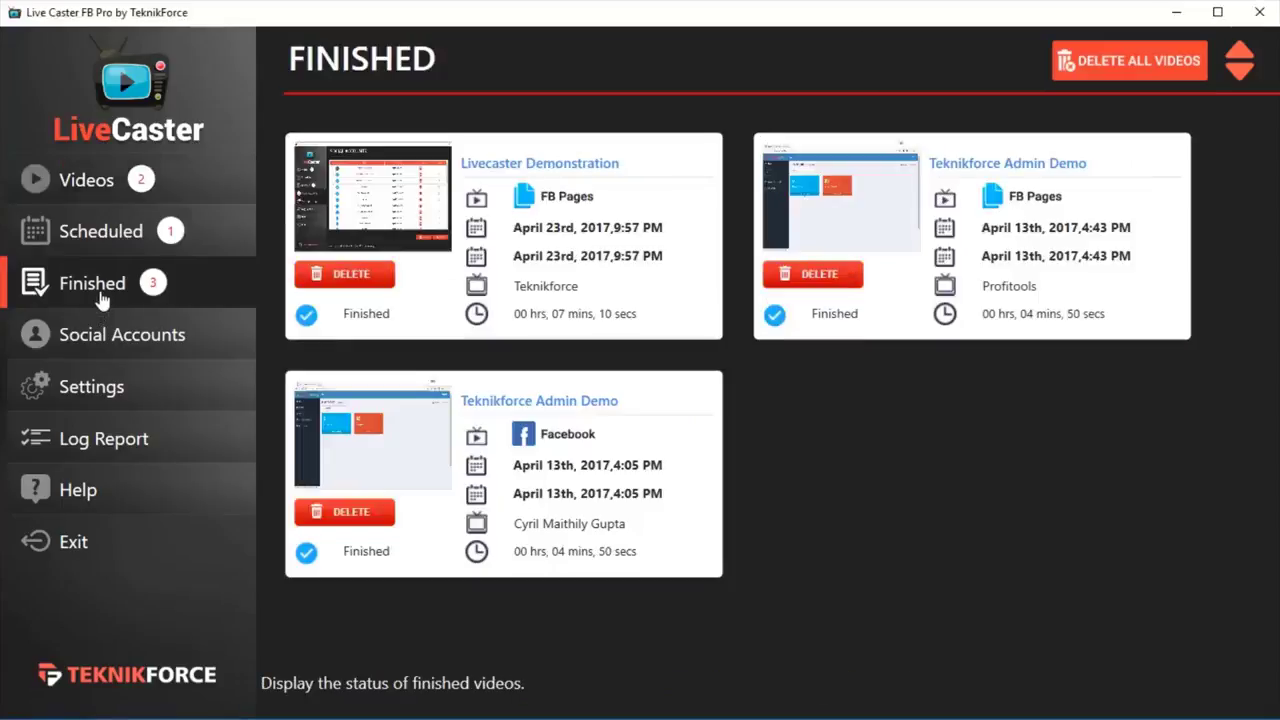
{"action": "left_click", "coordinate": [80, 246]}
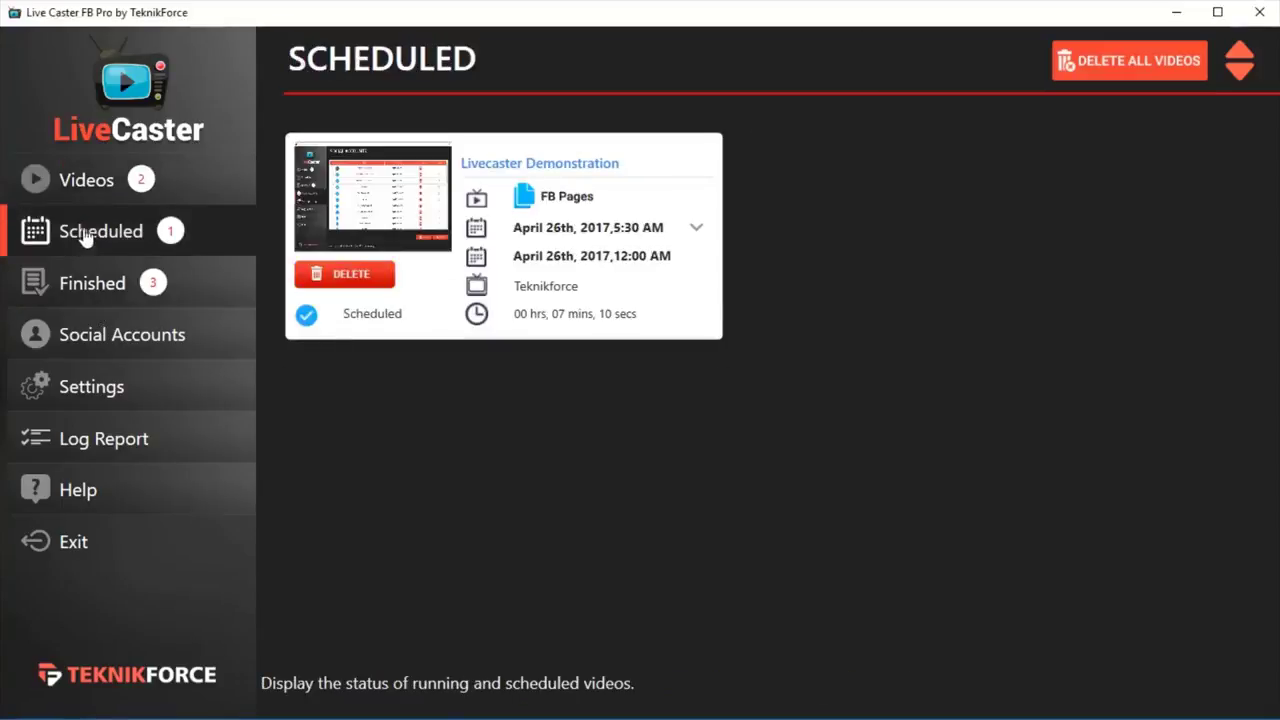
{"action": "left_click", "coordinate": [105, 200]}
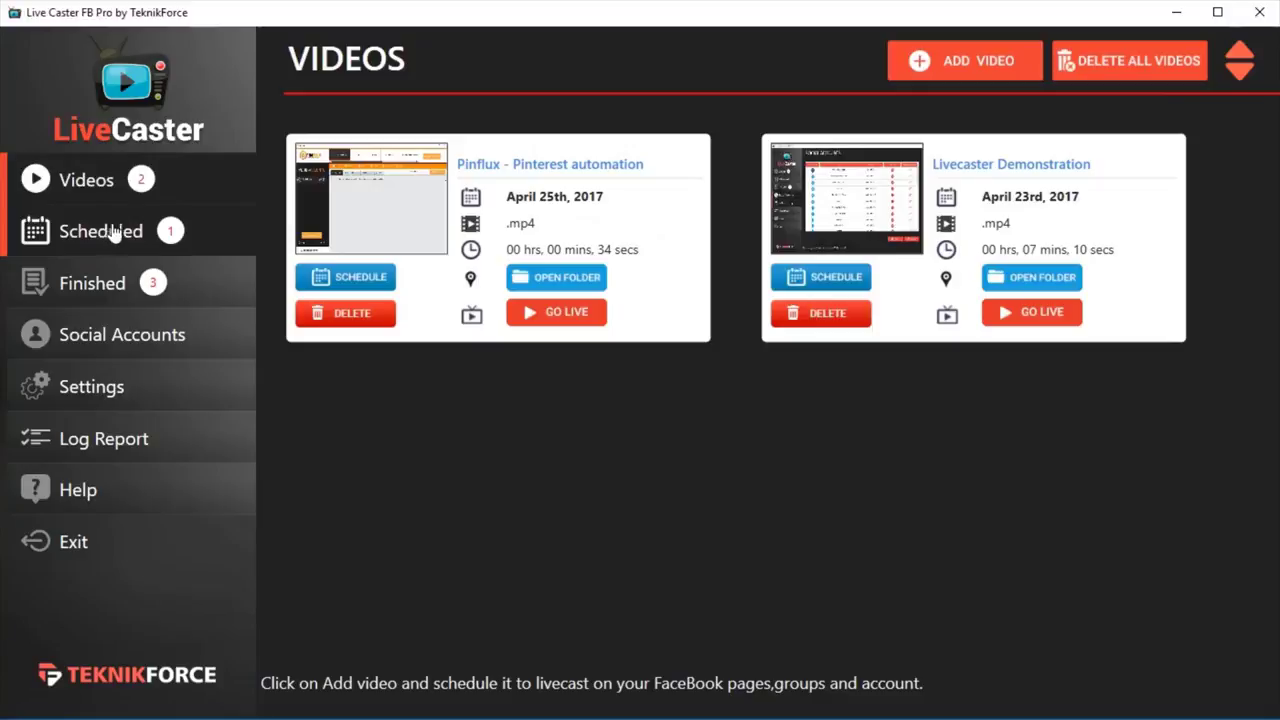